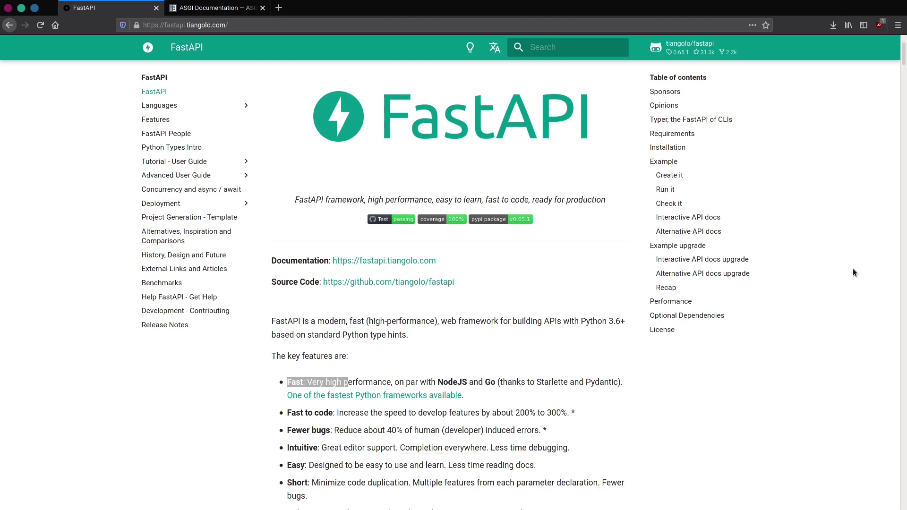
Switch to the ASGI Documentation page and highlight 'synchronous' in the WSGI comparison.
{"action": "left_click", "coordinate": [210, 13]}
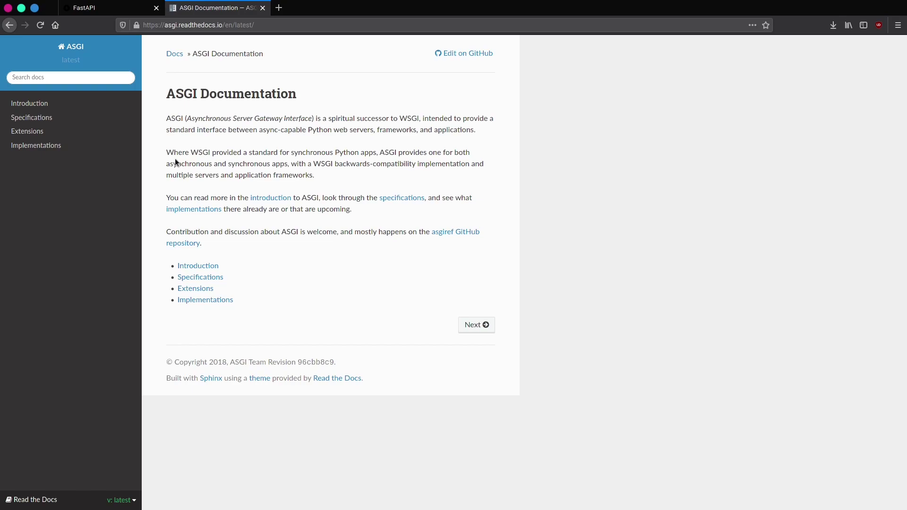
{"action": "left_click_drag", "start_coordinate": [292, 154], "coordinate": [306, 157]}
Return to the FastAPI homepage and highlight 'Python 3.6+' and the Robust feature's 'interactive documentation'.
{"action": "left_click", "coordinate": [85, 9]}
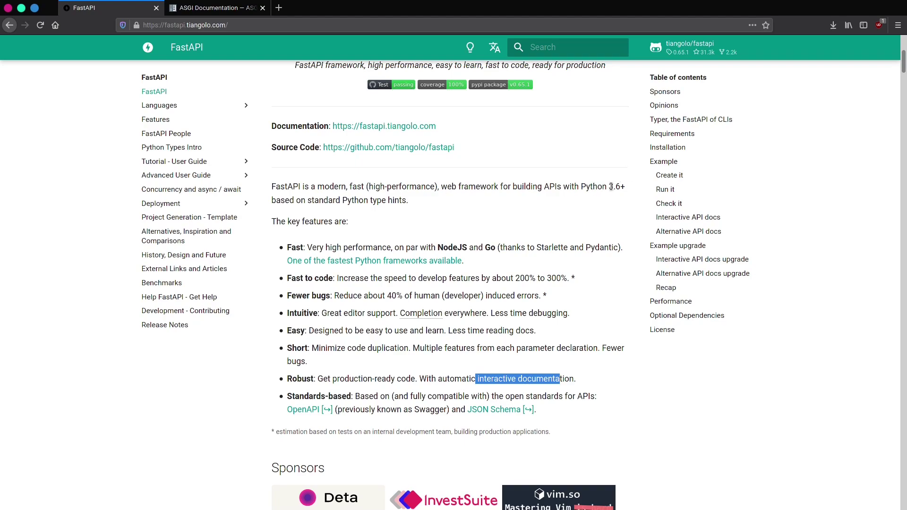
{"action": "left_click_drag", "start_coordinate": [610, 187], "coordinate": [626, 187]}
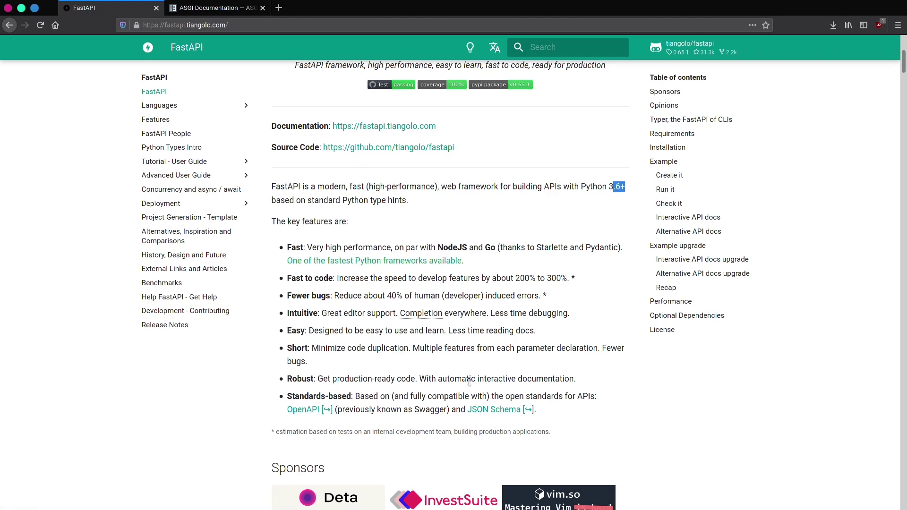
{"action": "left_click_drag", "start_coordinate": [476, 379], "coordinate": [570, 377]}
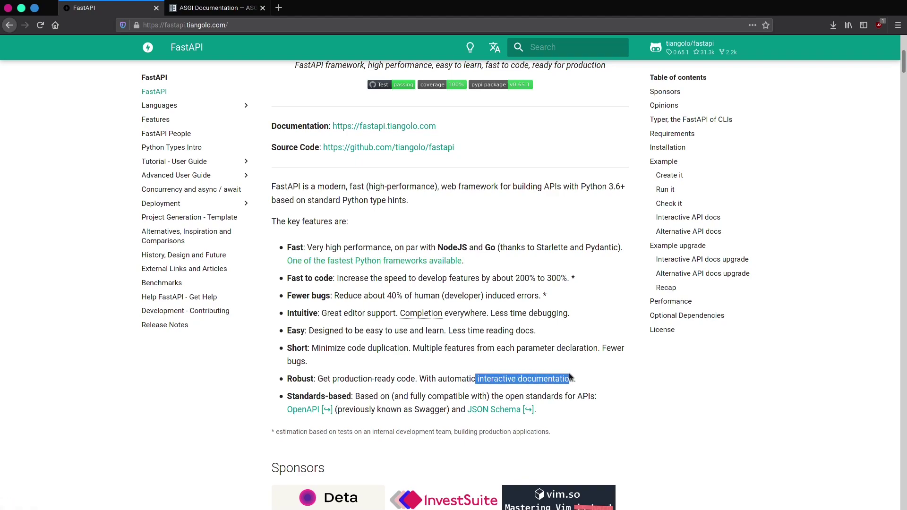